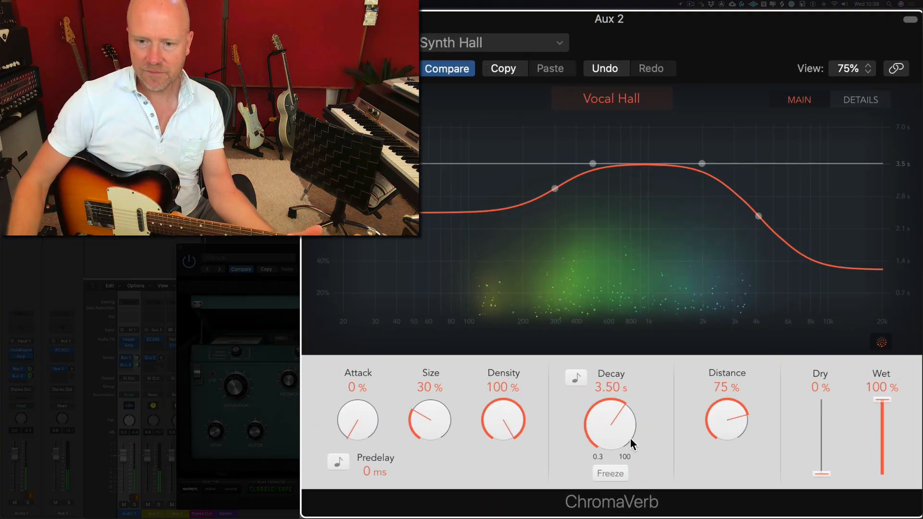
# Switch ChromaVerb's Freeze on to hold the reverb tail and switch it back off
pyautogui.click(615, 473)
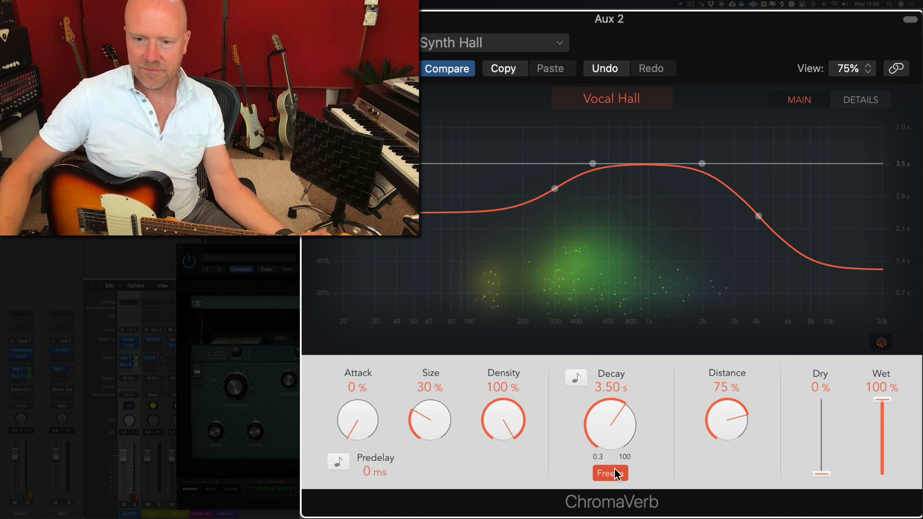
pyautogui.click(615, 473)
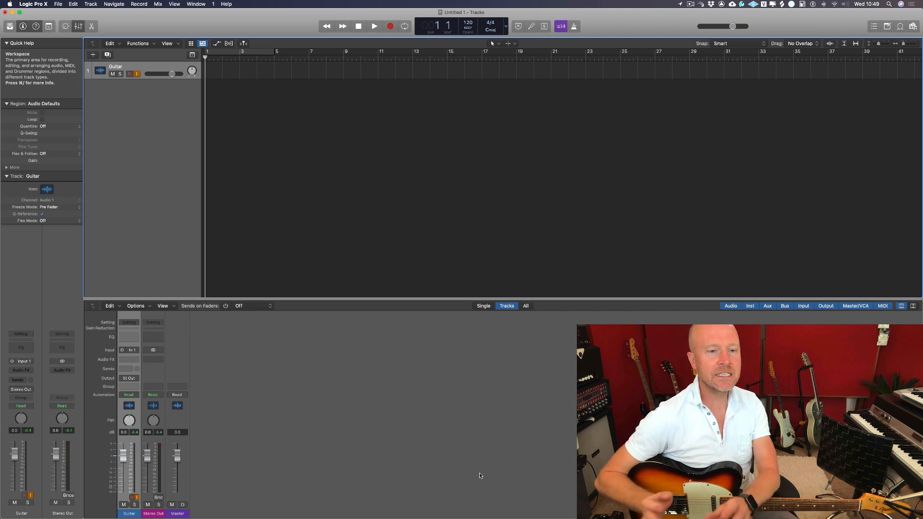
# Insert the Amp Designer plug-in on the Guitar channel
pyautogui.click(136, 359)
pyautogui.moveTo(149, 418)
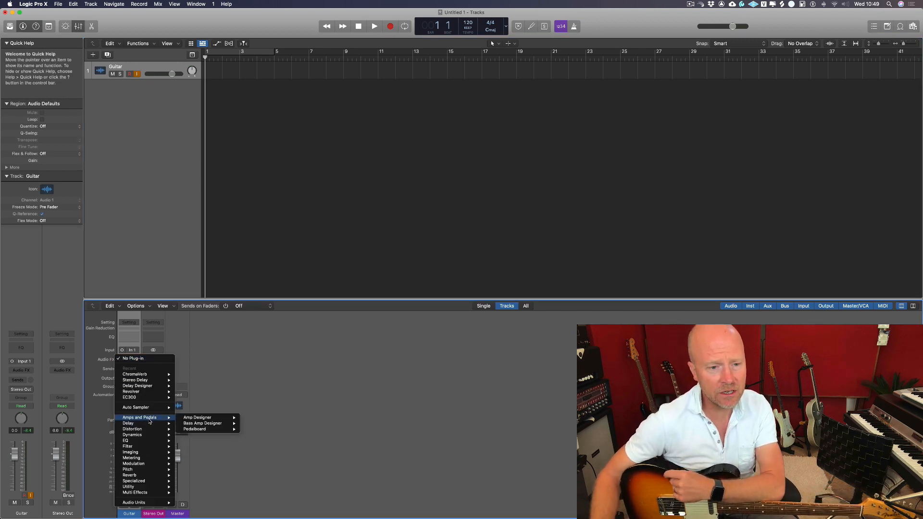
pyautogui.moveTo(202, 417)
pyautogui.click(259, 421)
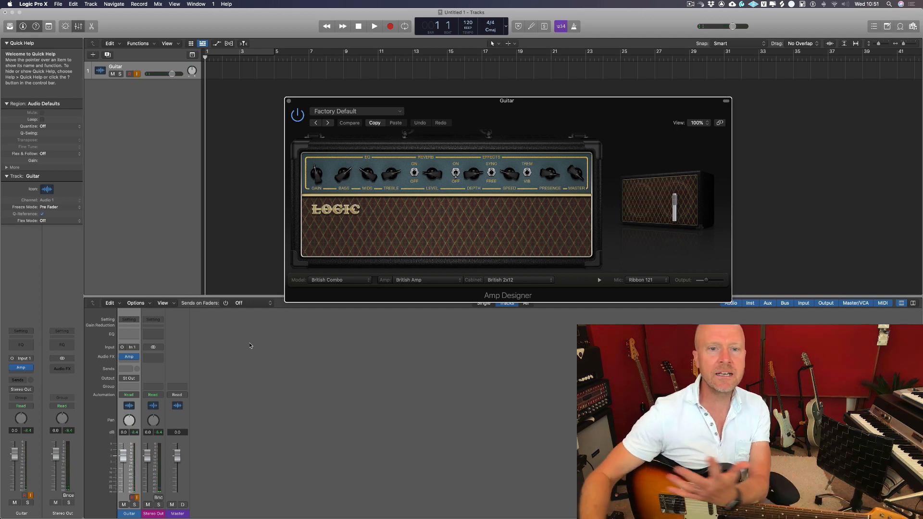
# Lower the amp's treble and raise its gain
pyautogui.moveTo(391, 179)
pyautogui.mouseDown()
pyautogui.moveTo(391, 169)
pyautogui.moveTo(387, 192)
pyautogui.mouseUp()
pyautogui.moveTo(319, 180); pyautogui.dragTo(316, 154)
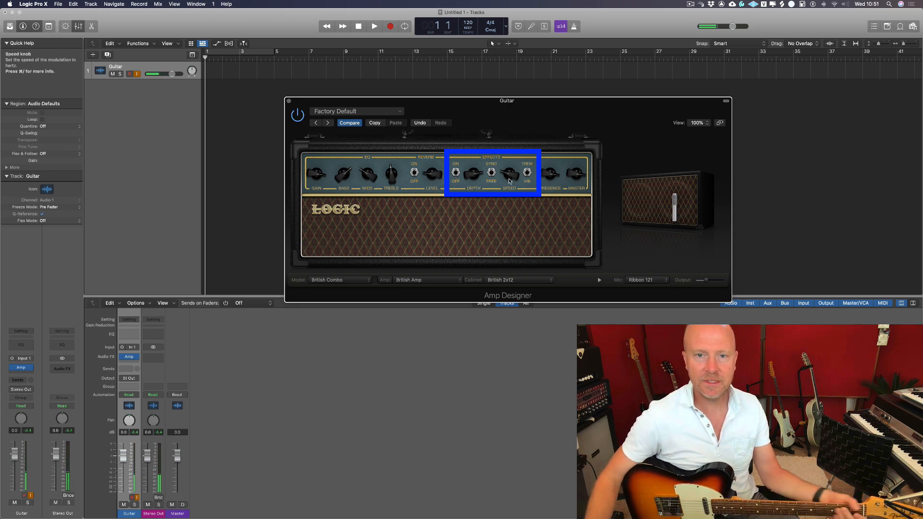
# Try the Sync/Free switch of the amp's effects section and adjust the modulation speed, first raising it and finally lowering it
pyautogui.click(492, 174)
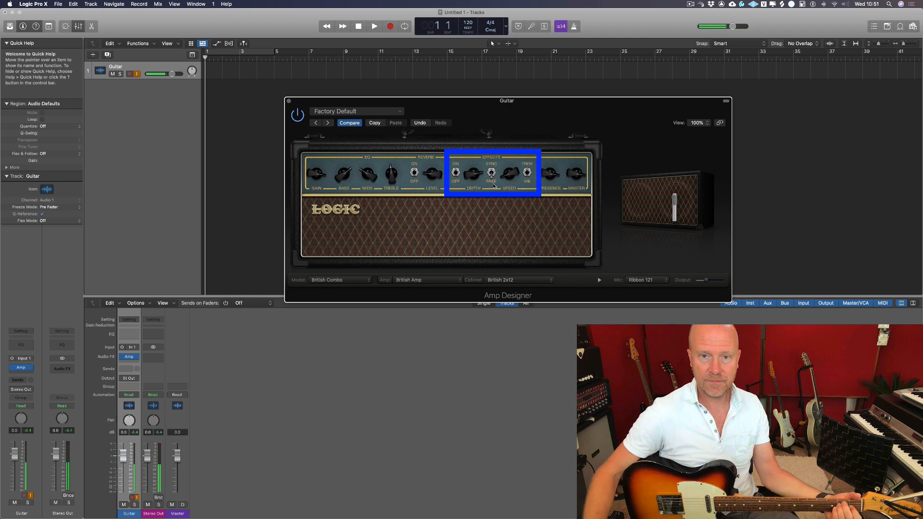
pyautogui.moveTo(509, 178); pyautogui.dragTo(501, 139)
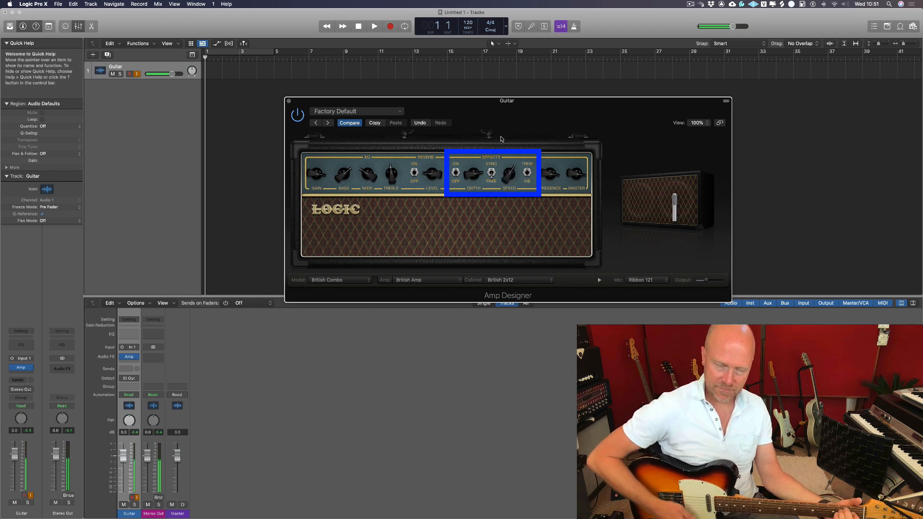
pyautogui.moveTo(503, 171); pyautogui.dragTo(502, 189)
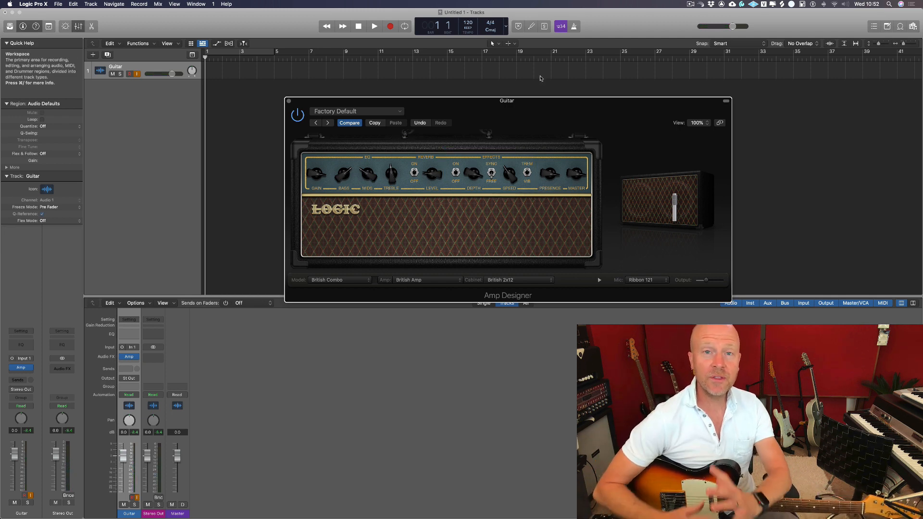
# Shift the microphone slightly off the speaker's centre and move the Amp Designer window out of the way
pyautogui.moveTo(665, 199)
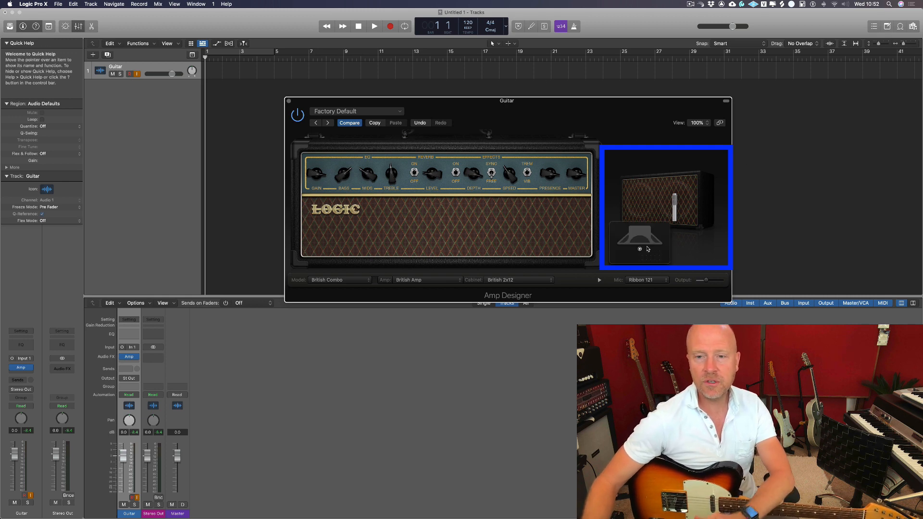
pyautogui.moveTo(640, 249); pyautogui.dragTo(645, 250)
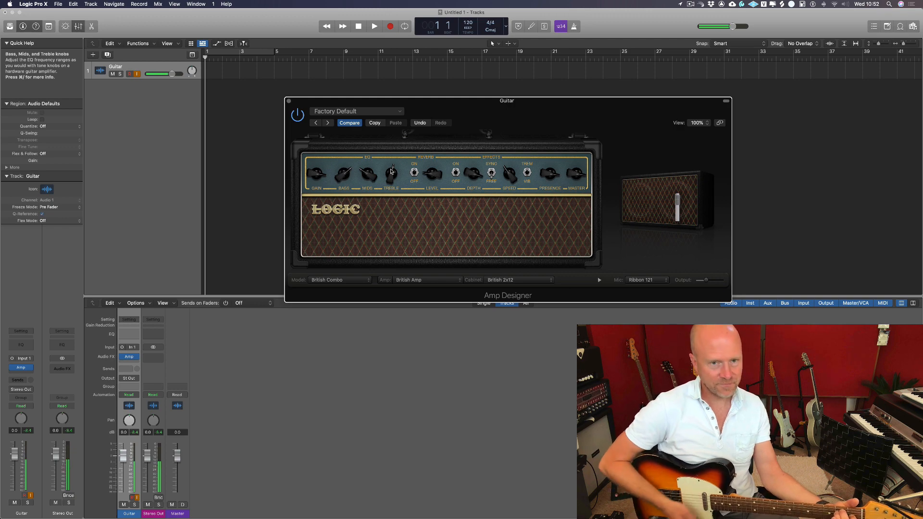
pyautogui.moveTo(601, 104); pyautogui.dragTo(771, 74)
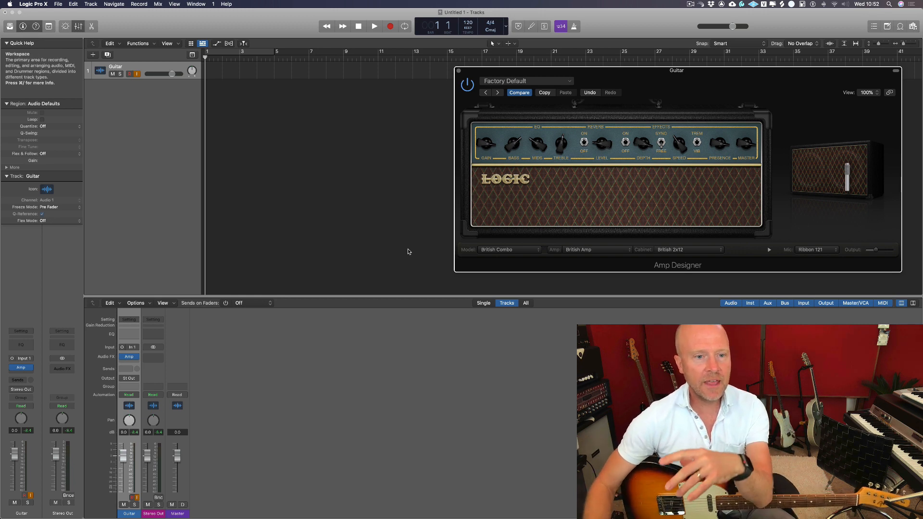
# Insert the Pedalboard plug-in ahead of Amp Designer on the Guitar channel
pyautogui.click(133, 356)
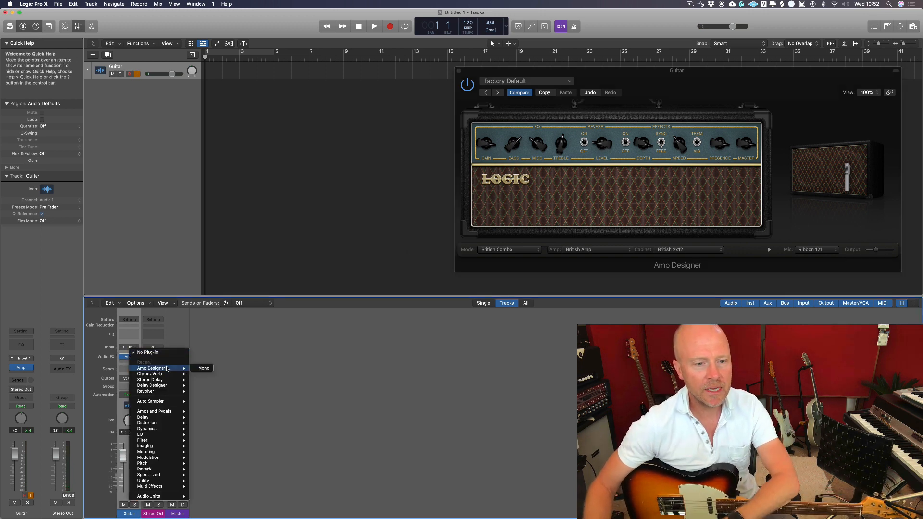
pyautogui.moveTo(169, 413)
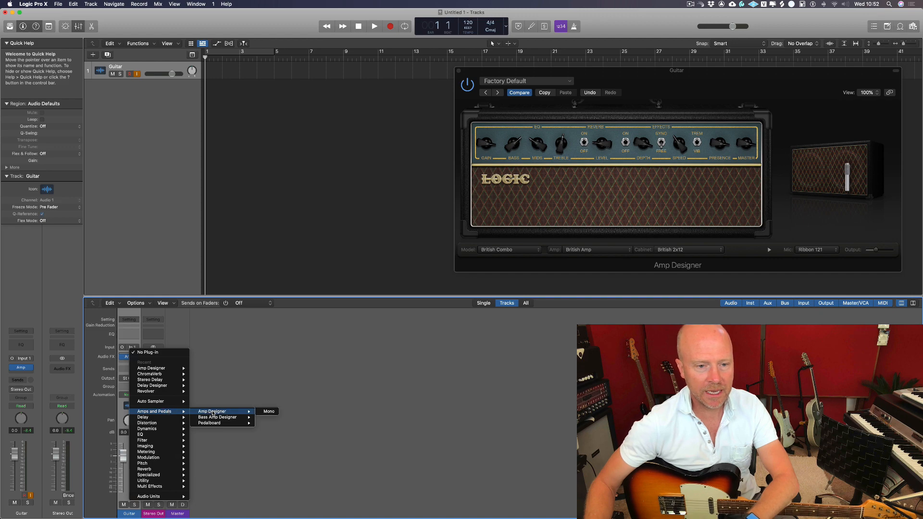
pyautogui.moveTo(238, 423)
pyautogui.click(266, 424)
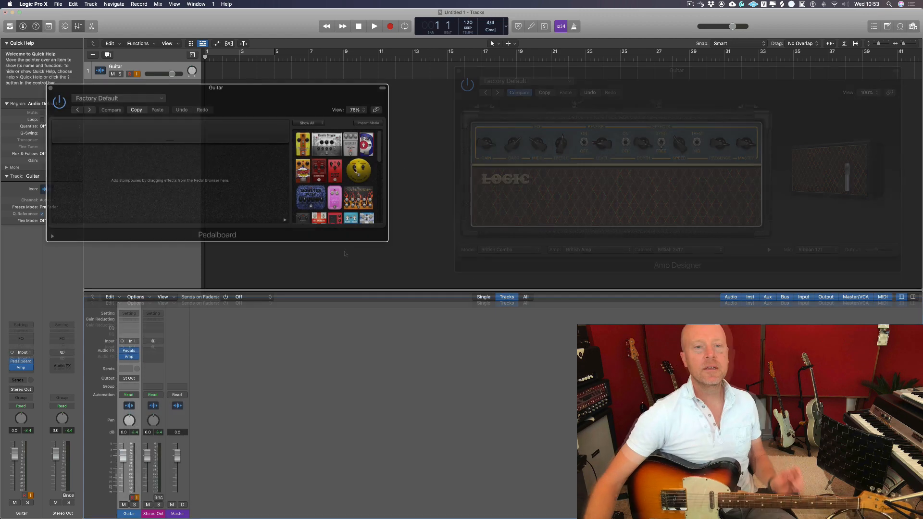
# Add the Squash Compressor pedal to the empty pedalboard and lower its level
pyautogui.scroll(-5, 337, 183)
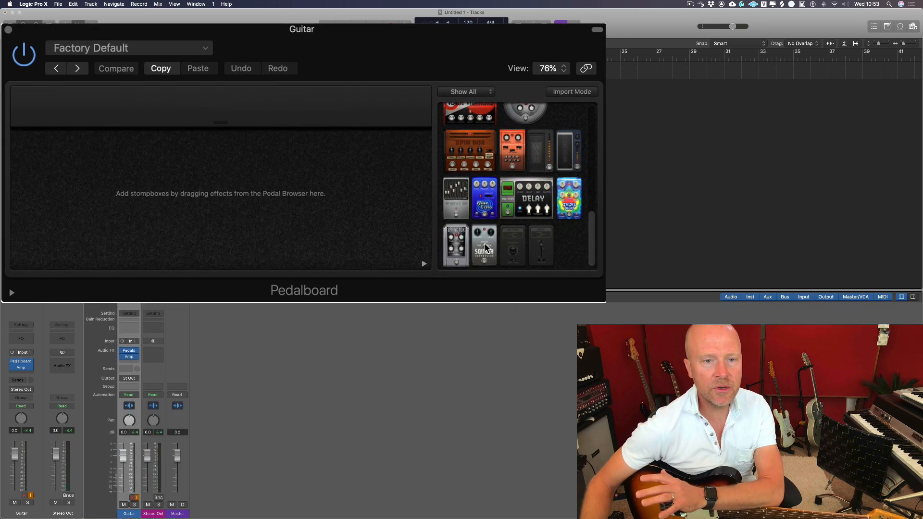
pyautogui.moveTo(485, 248); pyautogui.dragTo(108, 218)
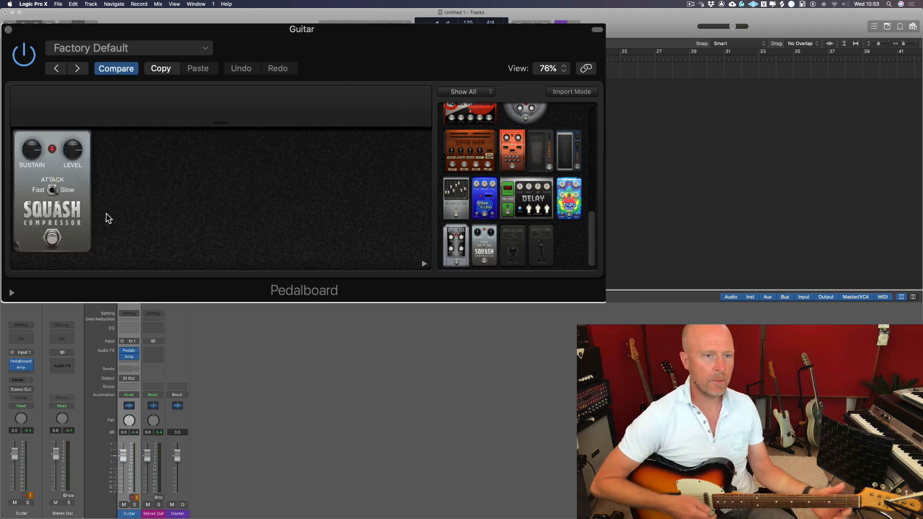
pyautogui.moveTo(73, 153); pyautogui.dragTo(67, 163)
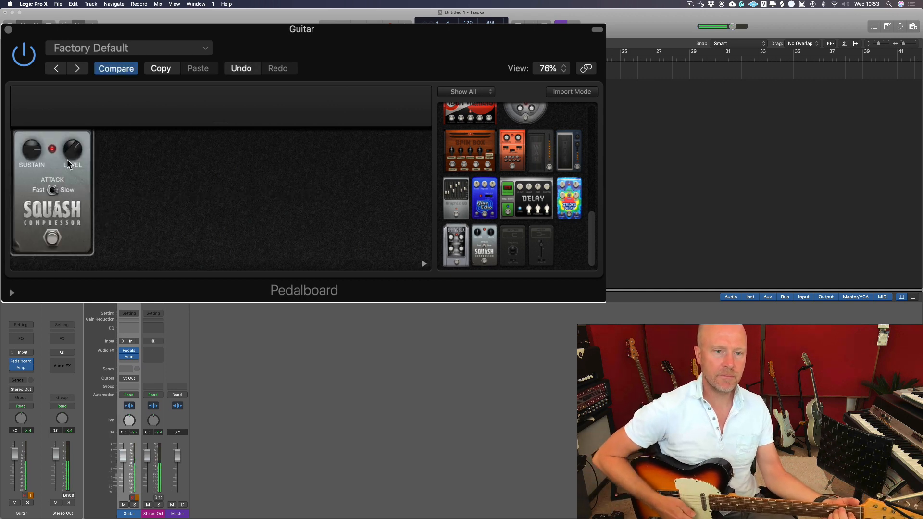
# Reopen the Amp Designer window and place it beside the Pedalboard window
pyautogui.click(129, 358)
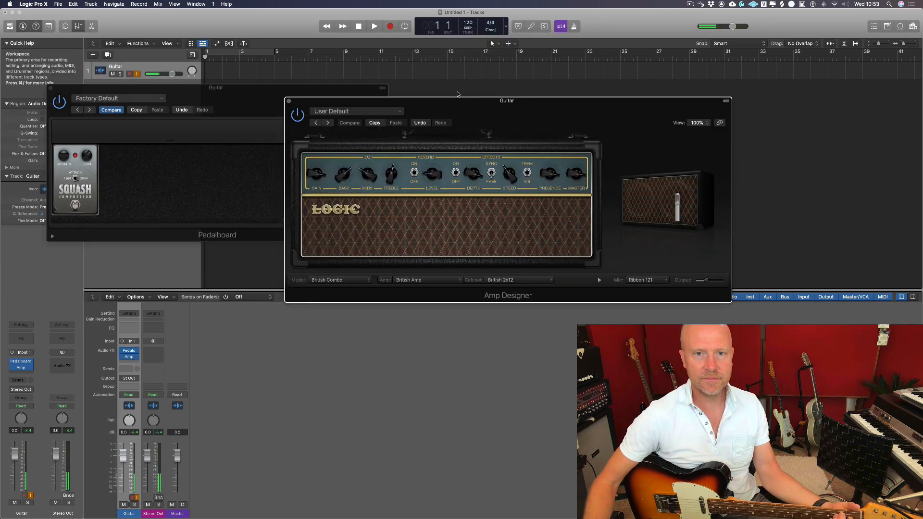
pyautogui.moveTo(456, 104); pyautogui.dragTo(593, 72)
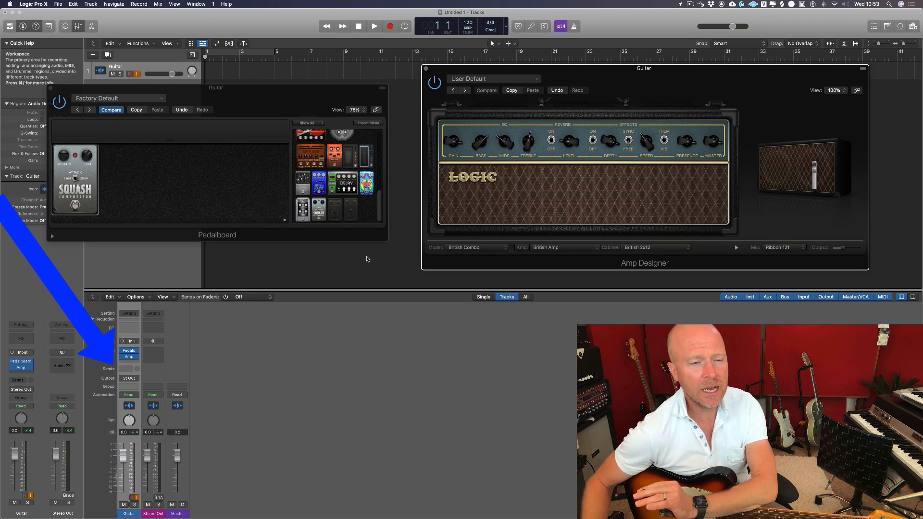
# Send the Guitar channel to Bus 1 and insert McDSP's EC300 delay as Mono->Stereo on the resulting aux channel
pyautogui.moveTo(129, 377)
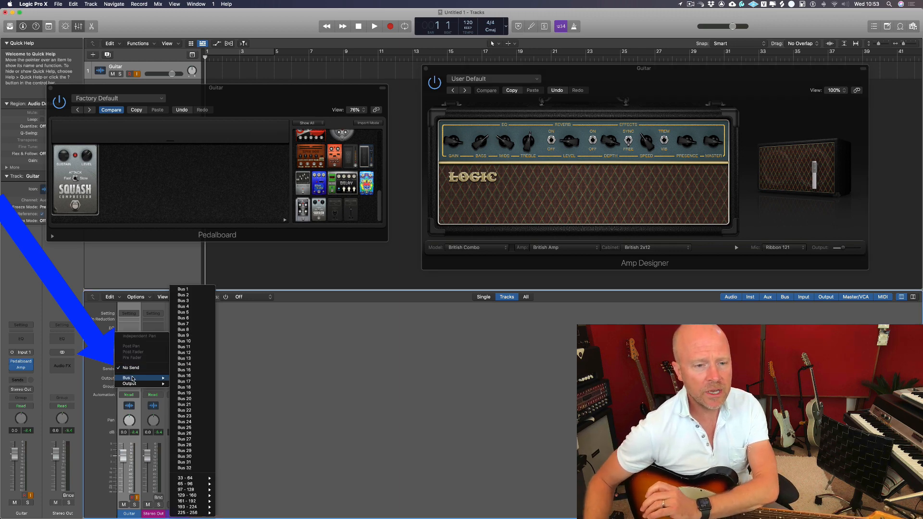
pyautogui.click(191, 294)
pyautogui.click(154, 346)
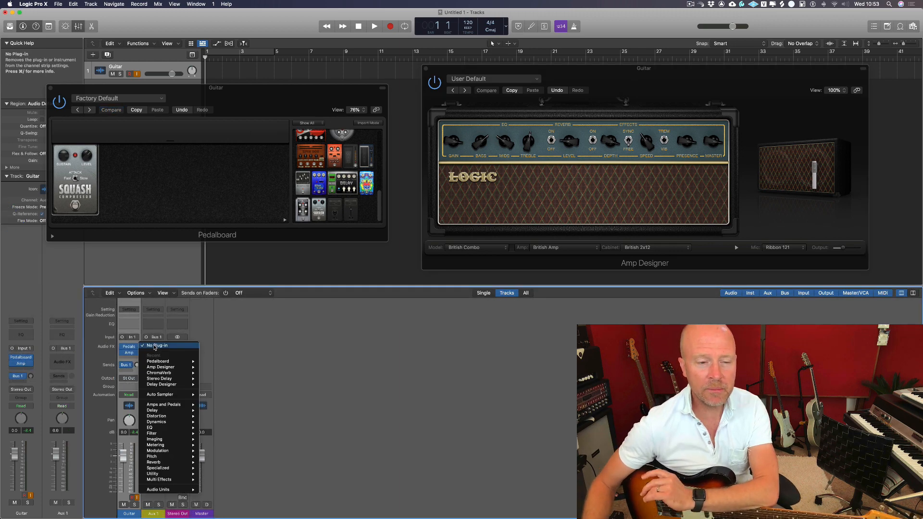
pyautogui.moveTo(169, 490)
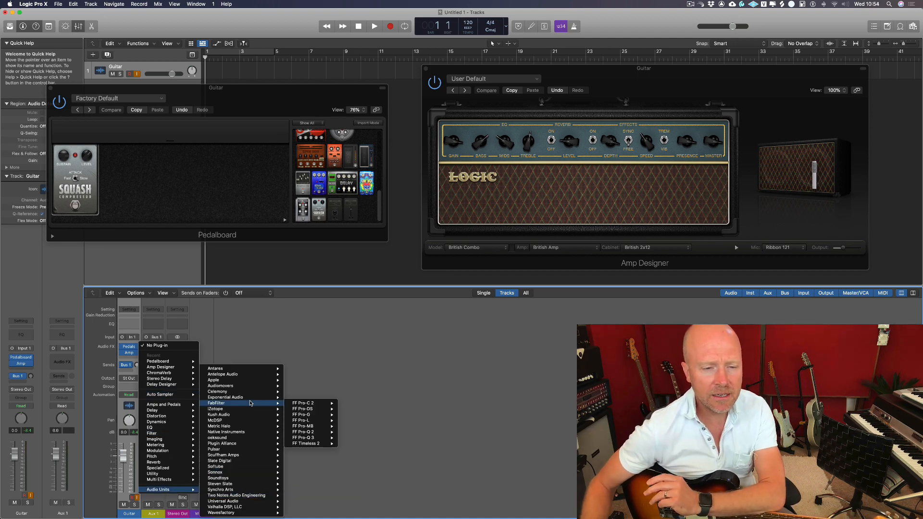
pyautogui.moveTo(250, 421)
pyautogui.moveTo(314, 427)
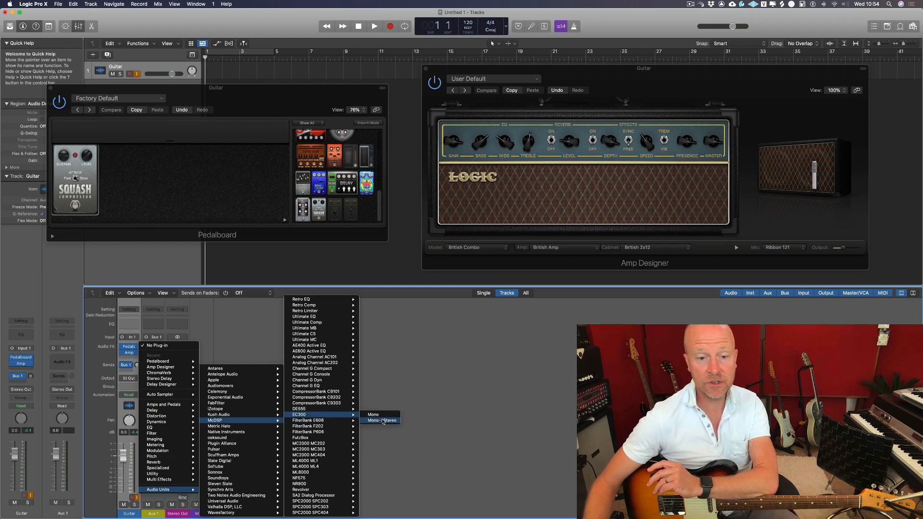
pyautogui.click(383, 420)
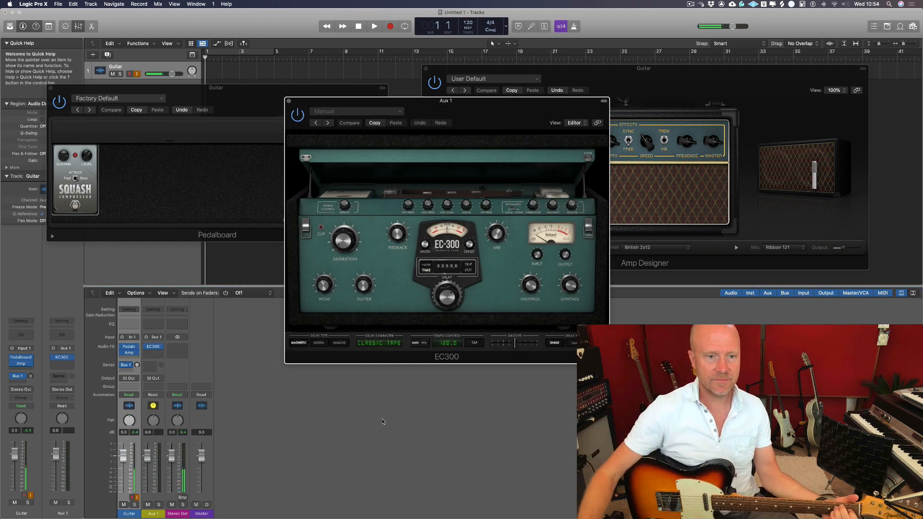
# Raise the Guitar channel's Bus 1 send to about -7.0 dB and move the EC300 window below the Pedalboard
pyautogui.moveTo(137, 365); pyautogui.dragTo(131, 331)
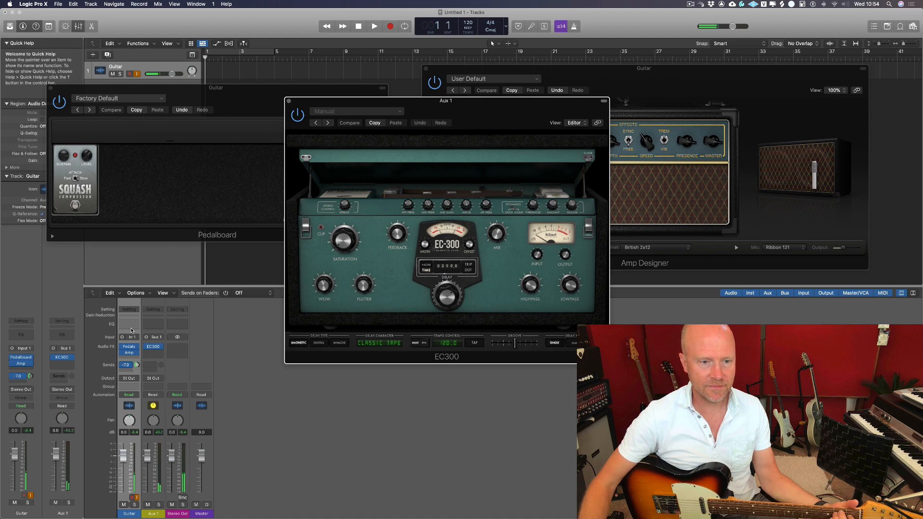
pyautogui.moveTo(389, 101); pyautogui.dragTo(186, 258)
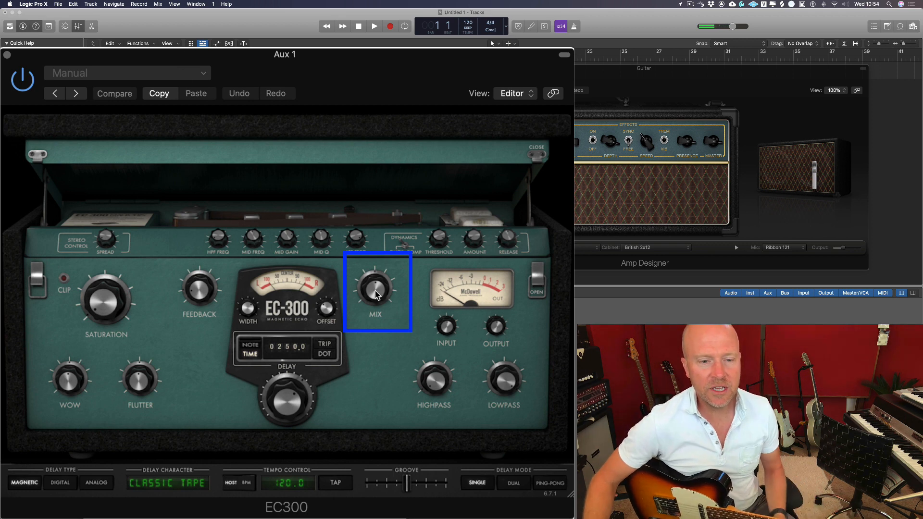
# Raise the EC300's mix, saturation and feedback, and lower its LPF frequency to darken the echoes
pyautogui.moveTo(376, 291); pyautogui.dragTo(349, 81)
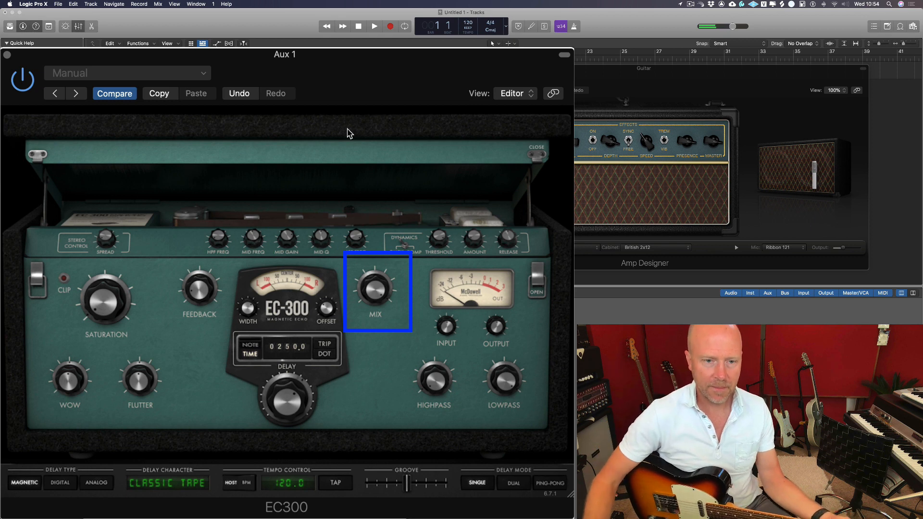
pyautogui.moveTo(357, 236); pyautogui.dragTo(348, 277)
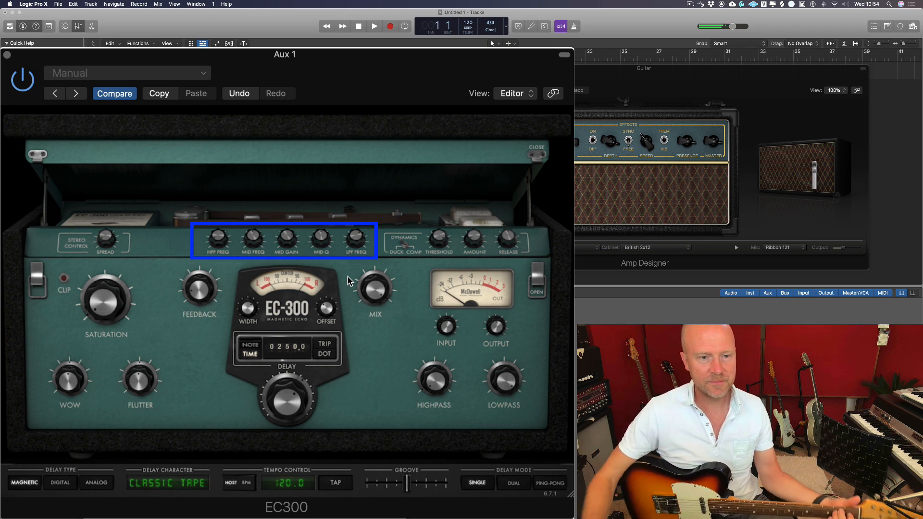
pyautogui.moveTo(119, 297); pyautogui.dragTo(120, 205)
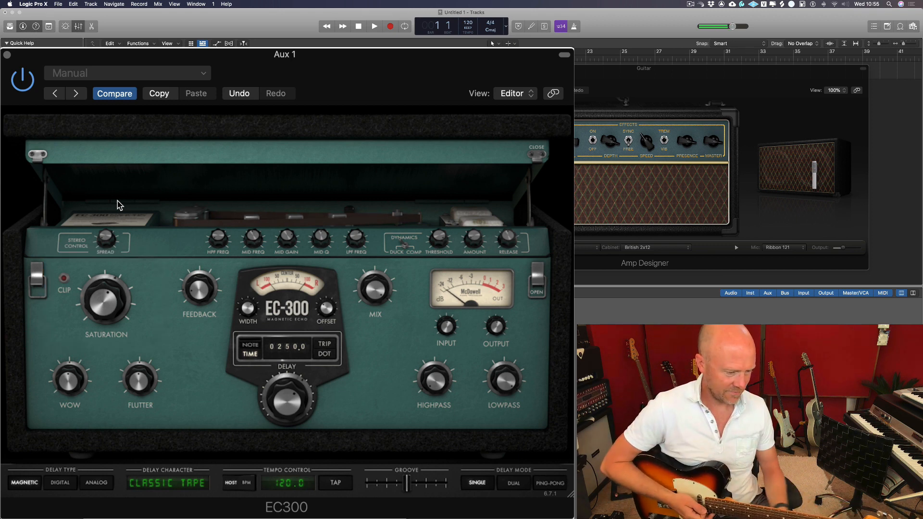
pyautogui.moveTo(199, 278); pyautogui.dragTo(182, 185)
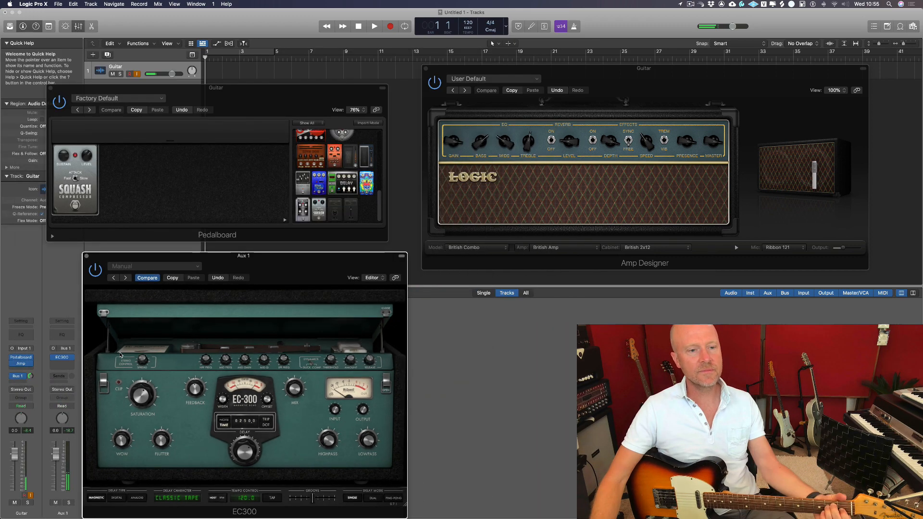
# Send the Guitar channel to Bus 2 as well and insert ChromaVerb as Mono->Stereo on the new aux channel
pyautogui.click(22, 382)
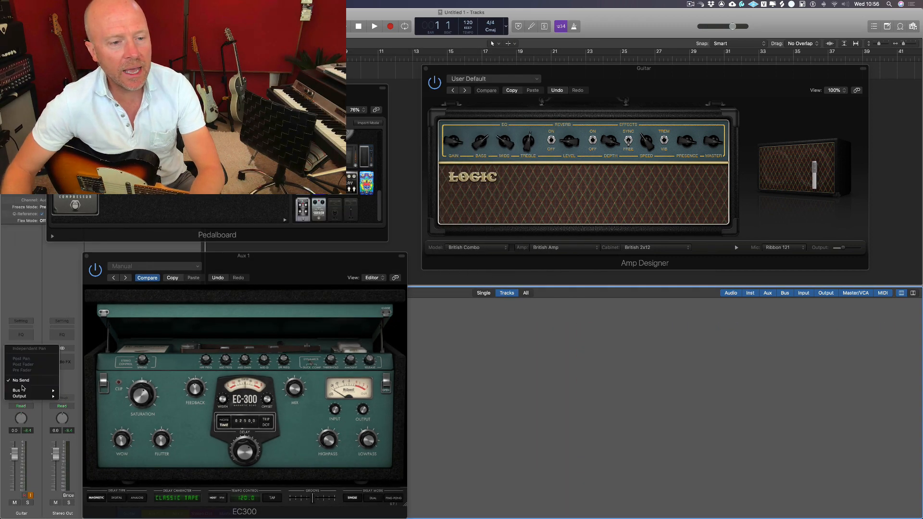
pyautogui.moveTo(29, 390)
pyautogui.click(81, 294)
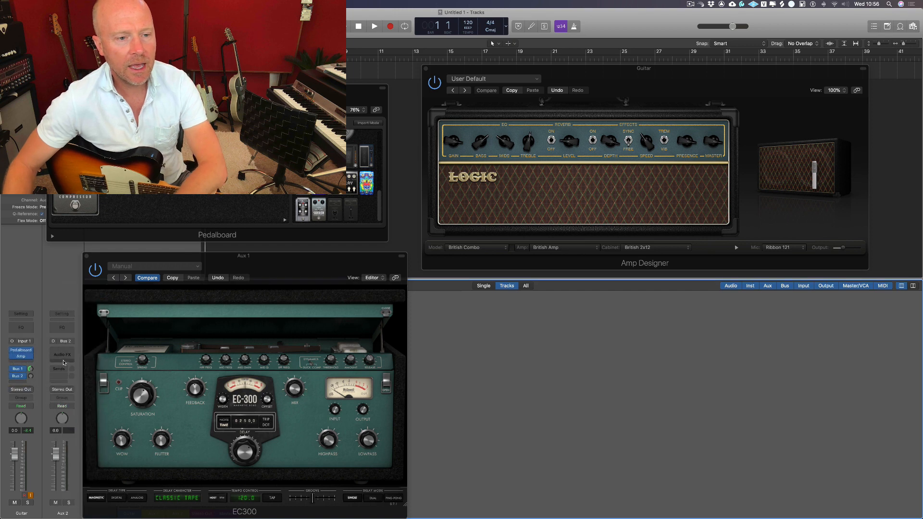
pyautogui.click(68, 354)
pyautogui.moveTo(77, 365)
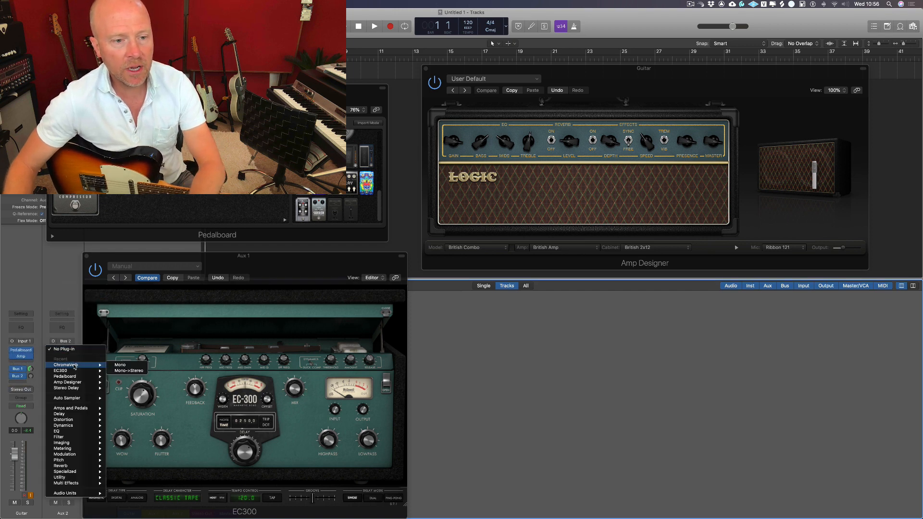
pyautogui.click(129, 371)
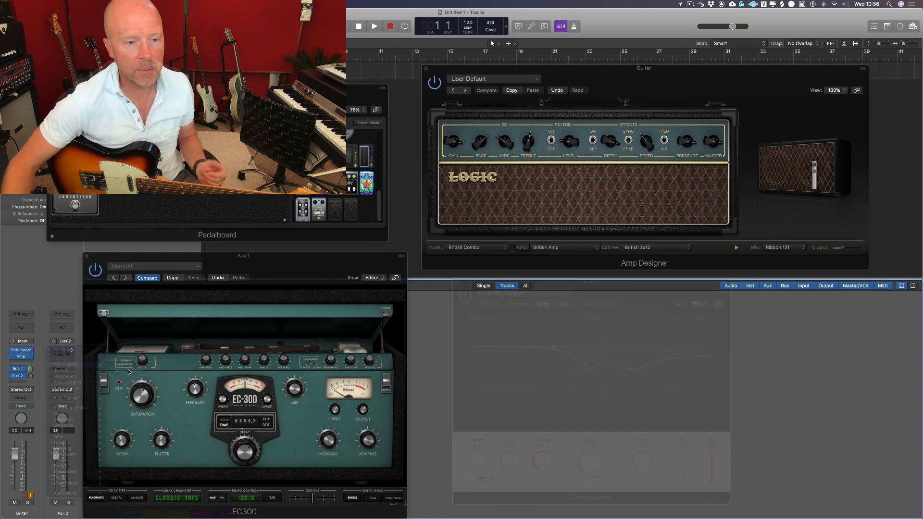
# Load the Generic Synth Hall preset from ChromaVerb's Synth Reverbs category on the Aux 2 channel
pyautogui.click(548, 154)
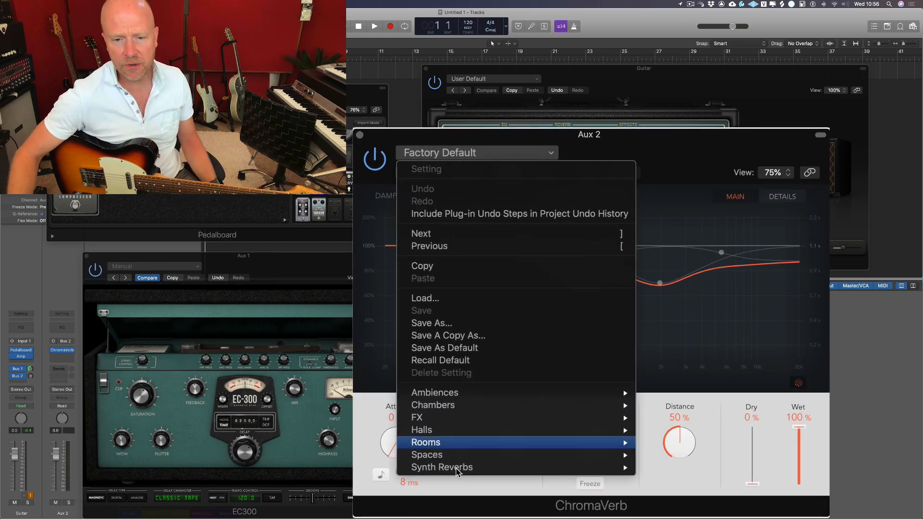
pyautogui.moveTo(455, 468)
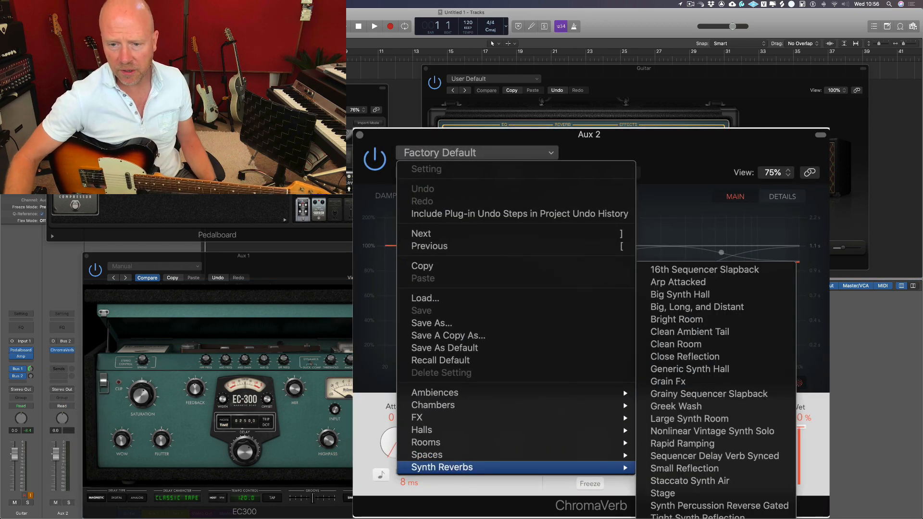
pyautogui.click(764, 371)
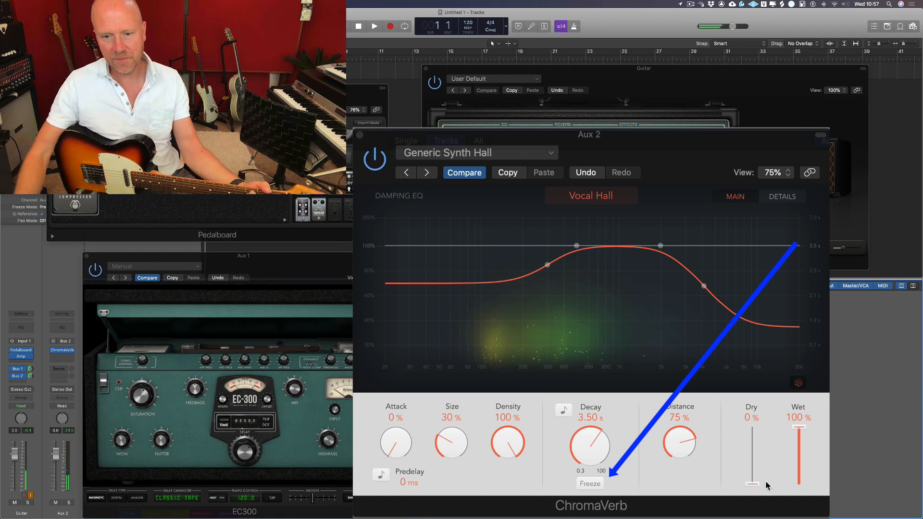
# Audition ChromaVerb's Freeze function on the held reverb tail by switching it on and off twice
pyautogui.click(587, 485)
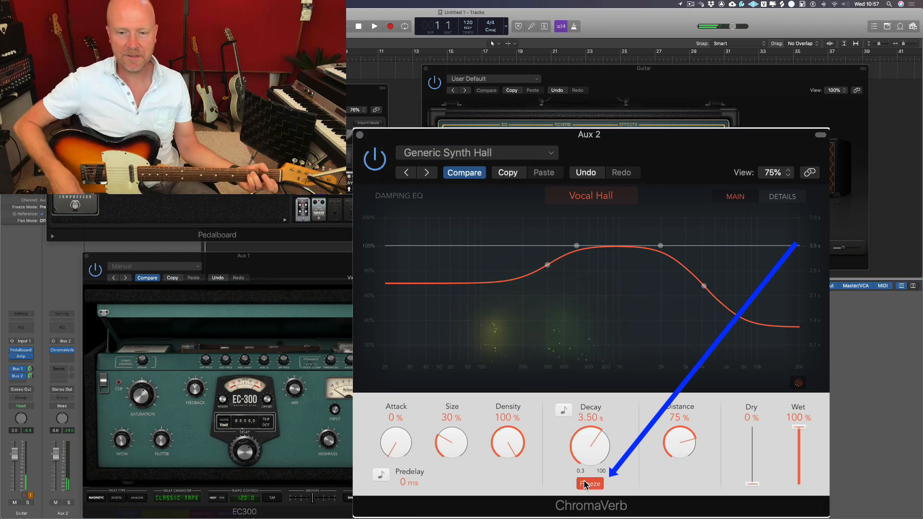
pyautogui.click(584, 485)
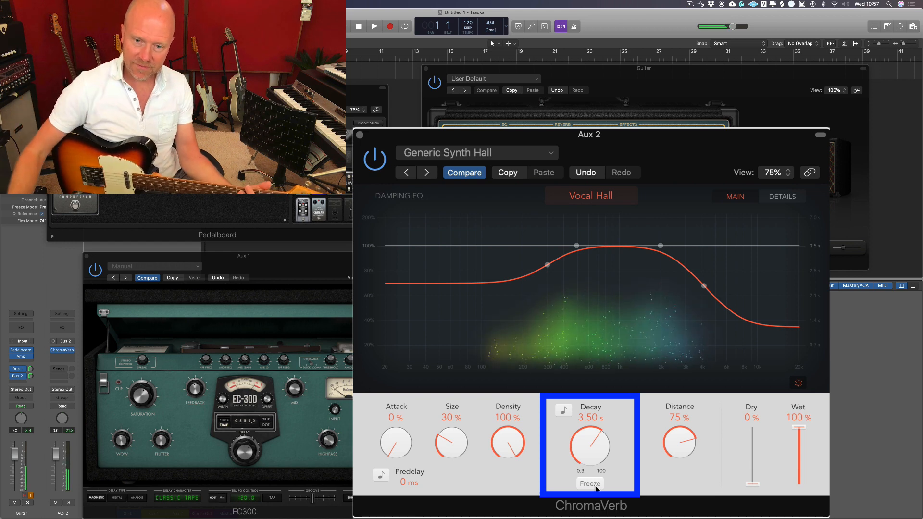
pyautogui.click(596, 488)
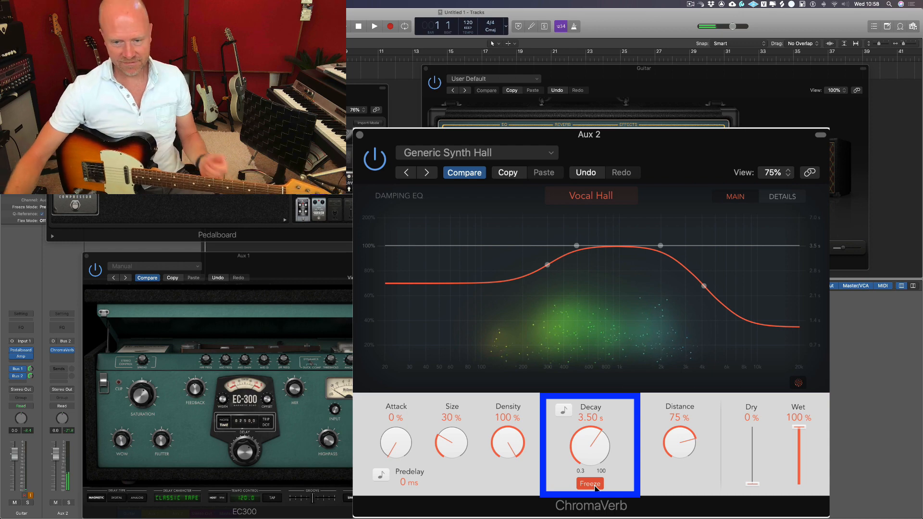
pyautogui.click(595, 485)
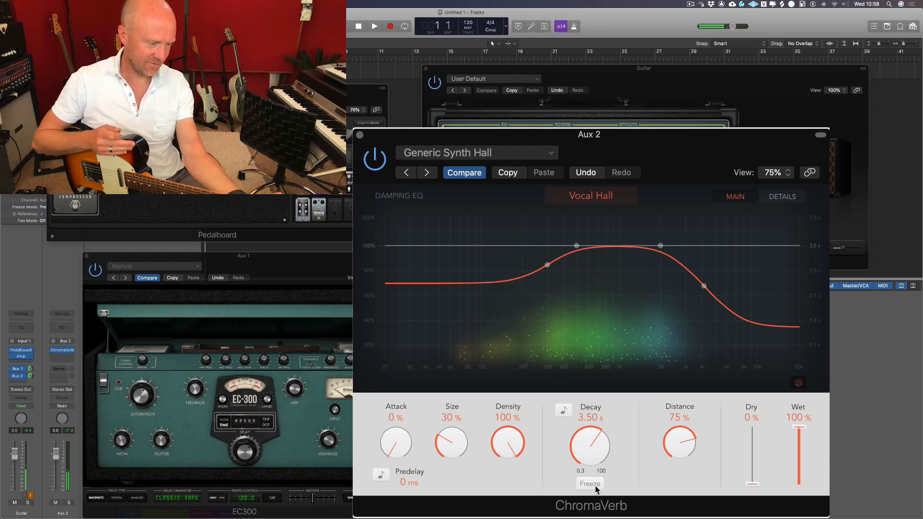